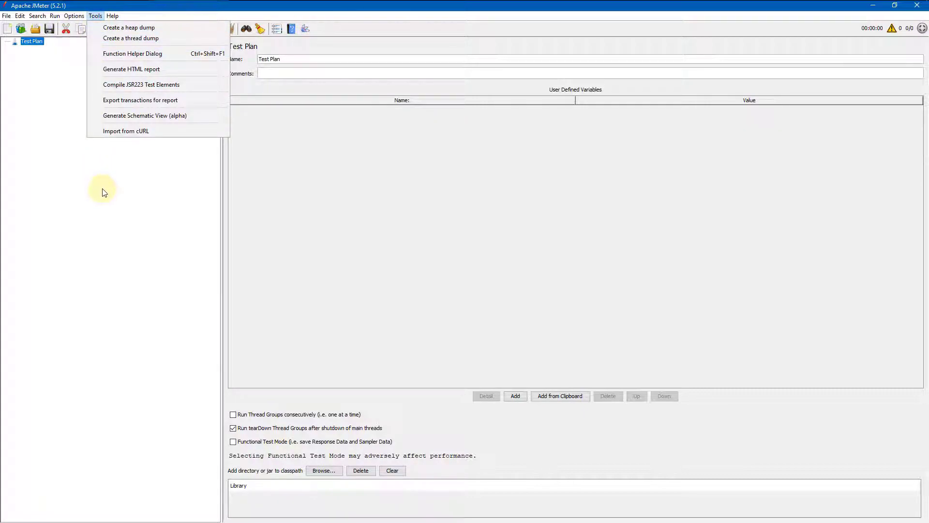
# Step: Install the Custom Thread Groups plugin through the Plugins Manager, restarting JMeter to apply it, and maximize the reopened window
pyautogui.moveTo(73, 16)
pyautogui.click(100, 140)
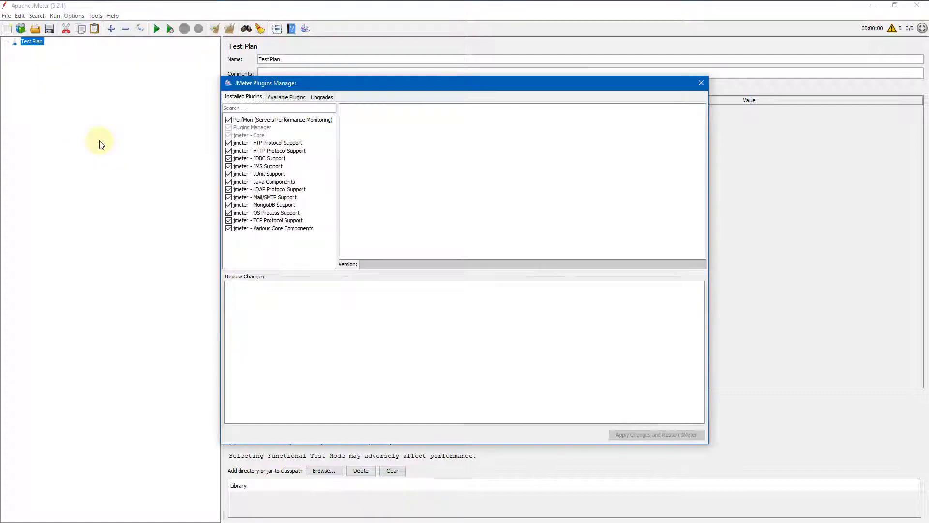
pyautogui.click(286, 97)
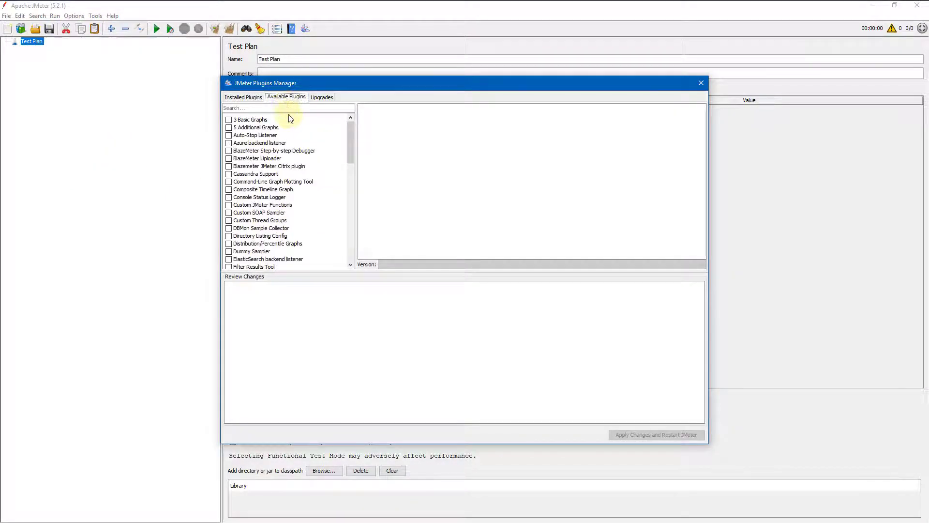
pyautogui.click(289, 108)
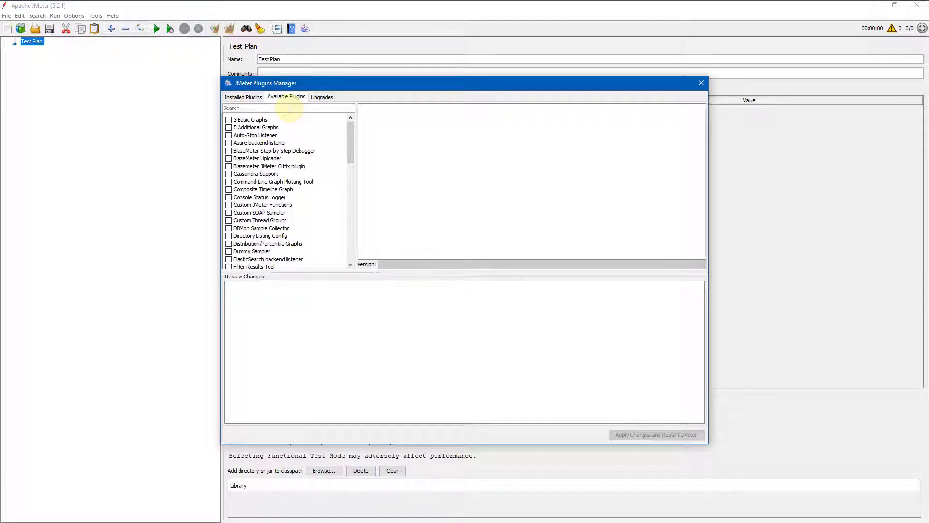
pyautogui.write('custom')
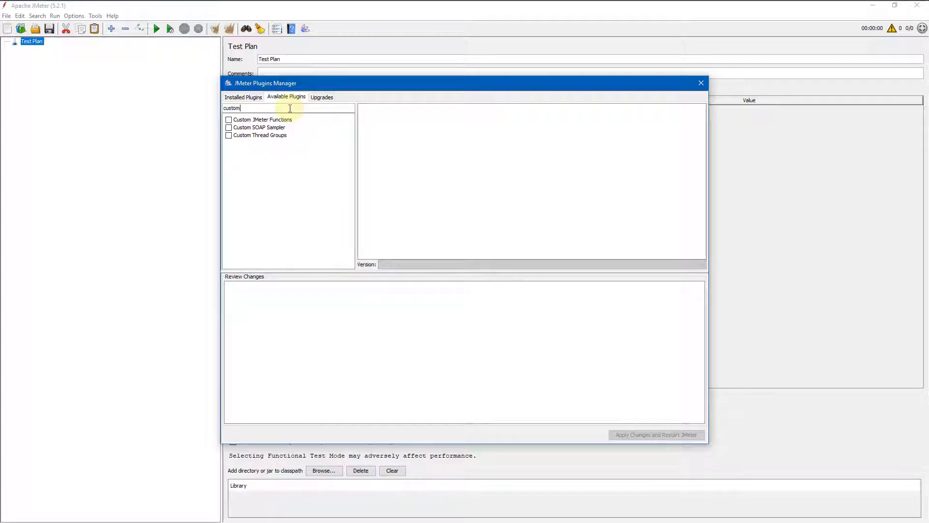
pyautogui.click(228, 135)
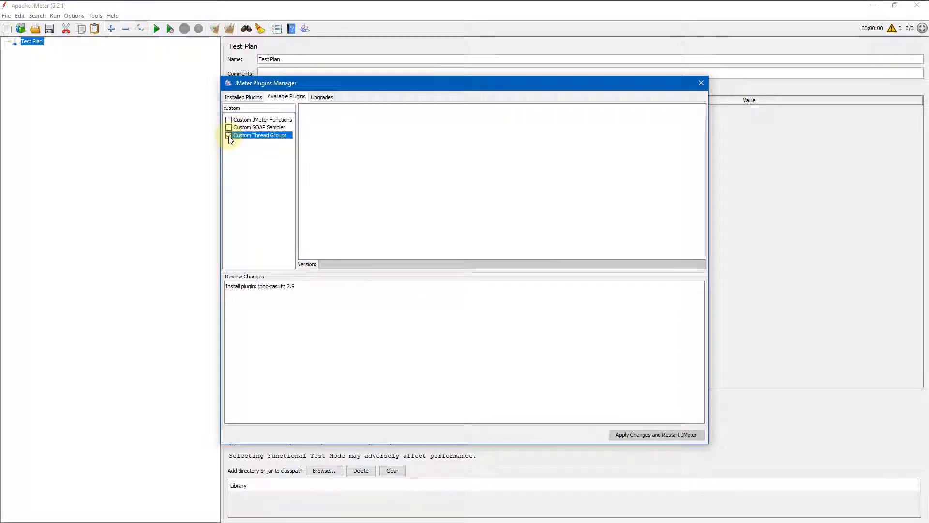
pyautogui.click(647, 434)
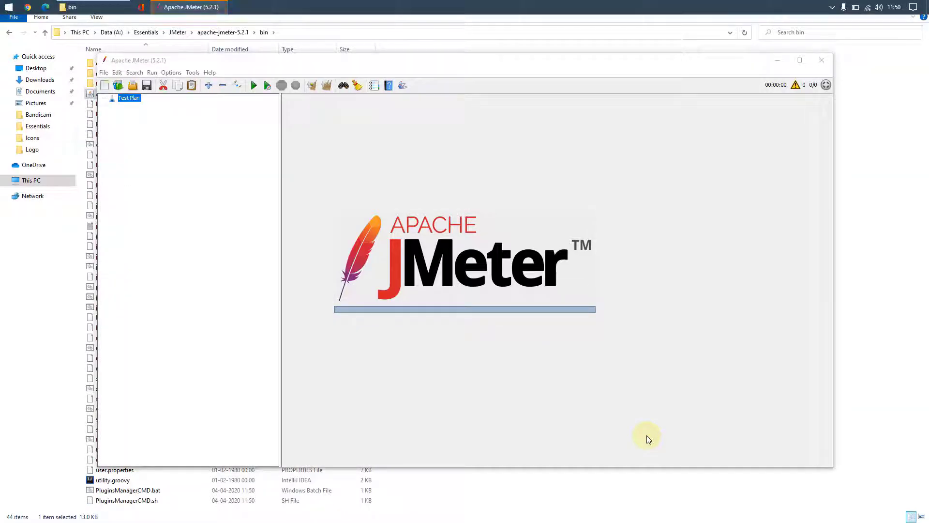
pyautogui.click(799, 60)
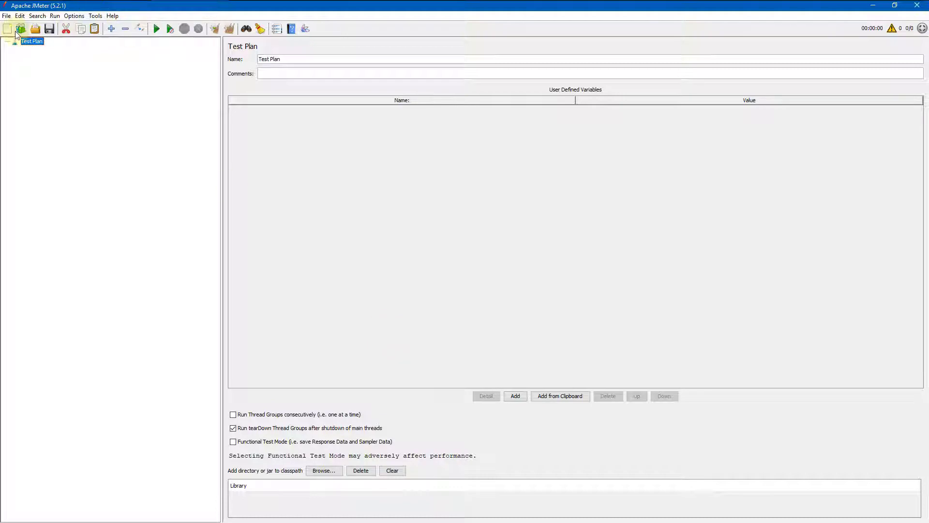
# Step: Add a jp@gc - Stepping Thread Group (deprecated) to the Test Plan
pyautogui.rightClick(27, 41)
pyautogui.moveTo(63, 47)
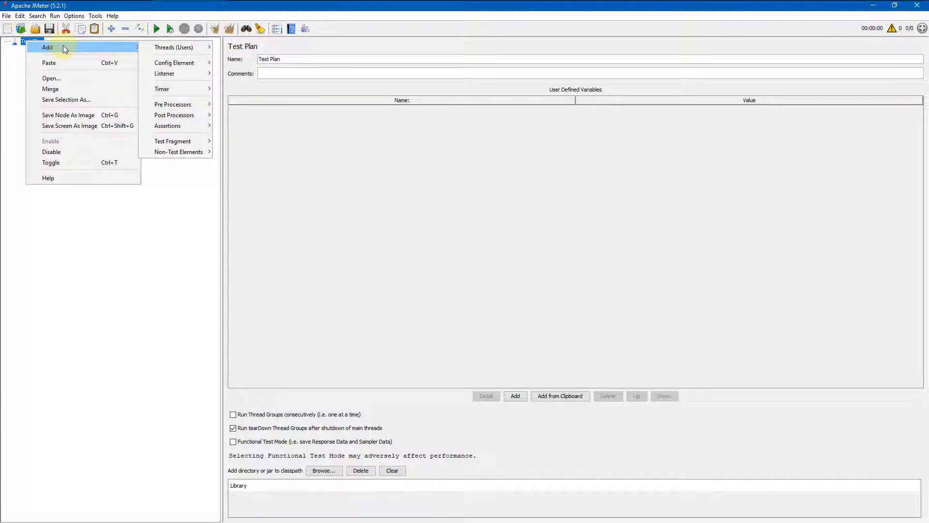
pyautogui.moveTo(162, 49)
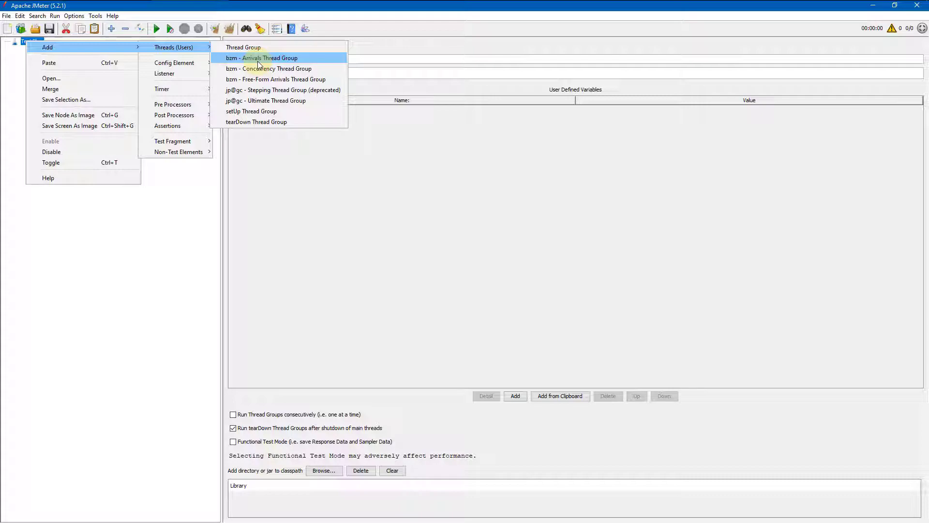
pyautogui.press('Escape')
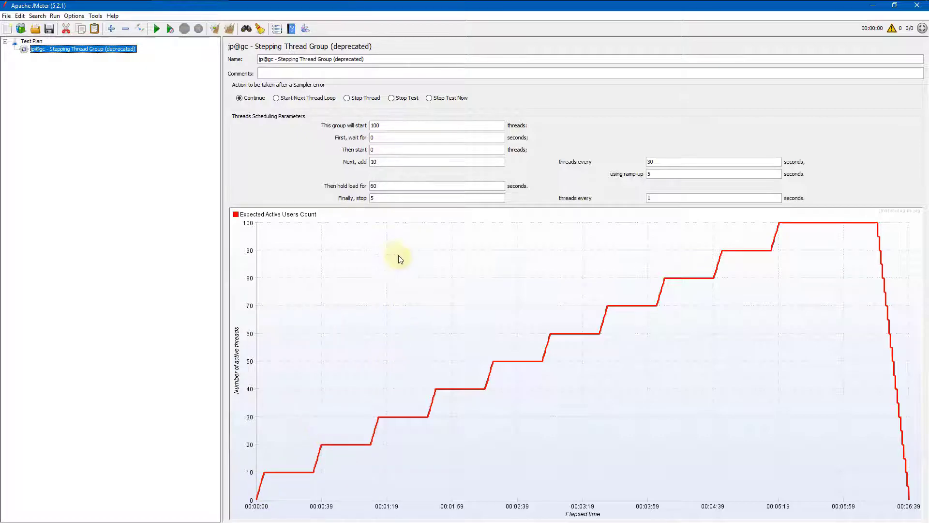
# Step: Set the stepping thread group to start 10 threads in total, adding 1 thread at each step
pyautogui.moveTo(387, 125); pyautogui.dragTo(287, 128)
pyautogui.write('10')
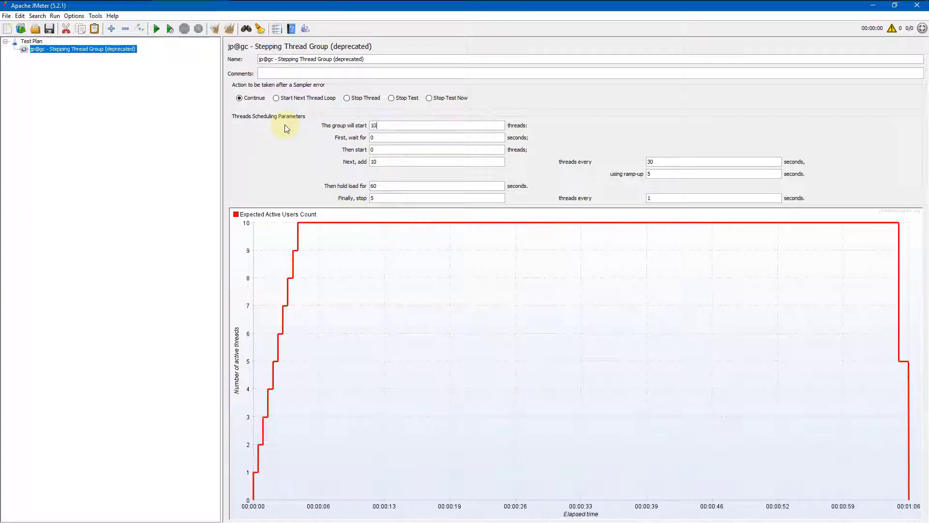
pyautogui.moveTo(387, 137); pyautogui.dragTo(334, 140)
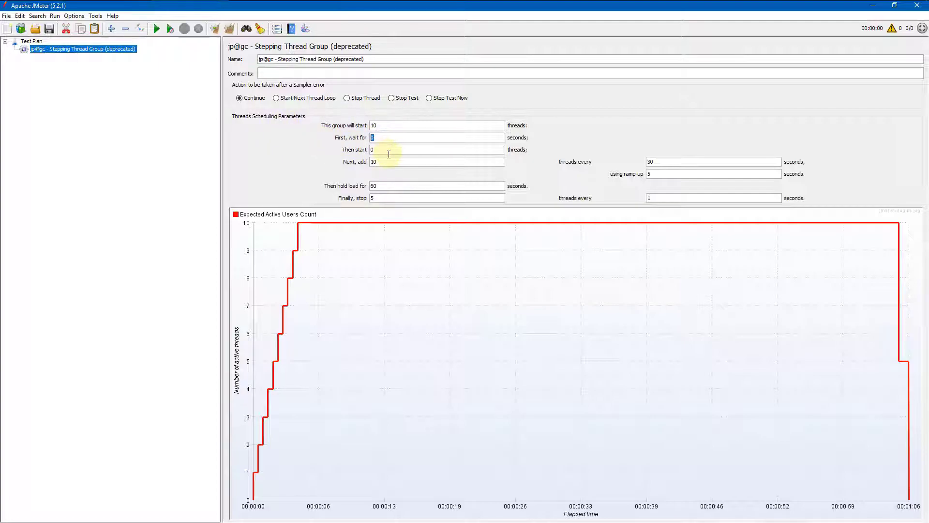
pyautogui.moveTo(389, 153); pyautogui.dragTo(309, 150)
pyautogui.moveTo(388, 165); pyautogui.dragTo(331, 167)
pyautogui.write('1')
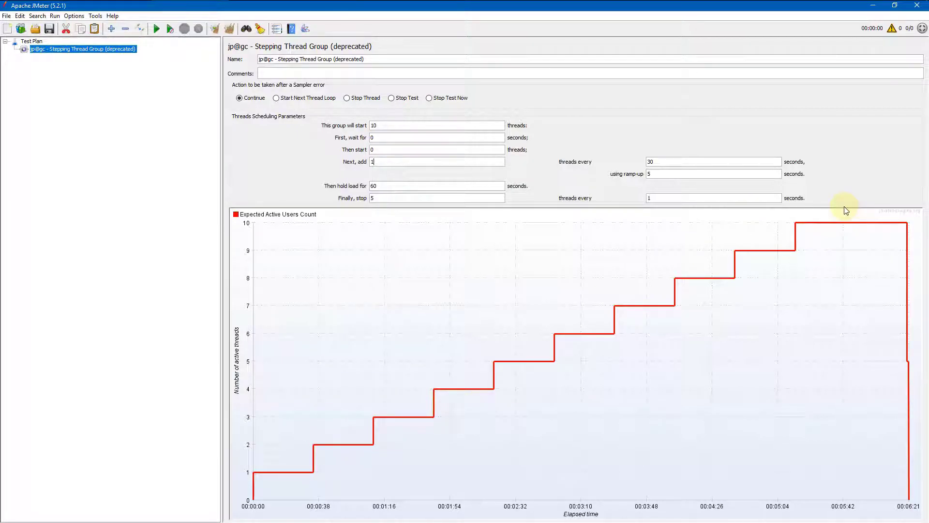
# Step: Set the number of threads stopped at the end of the stepping schedule to 10
pyautogui.doubleClick(394, 185)
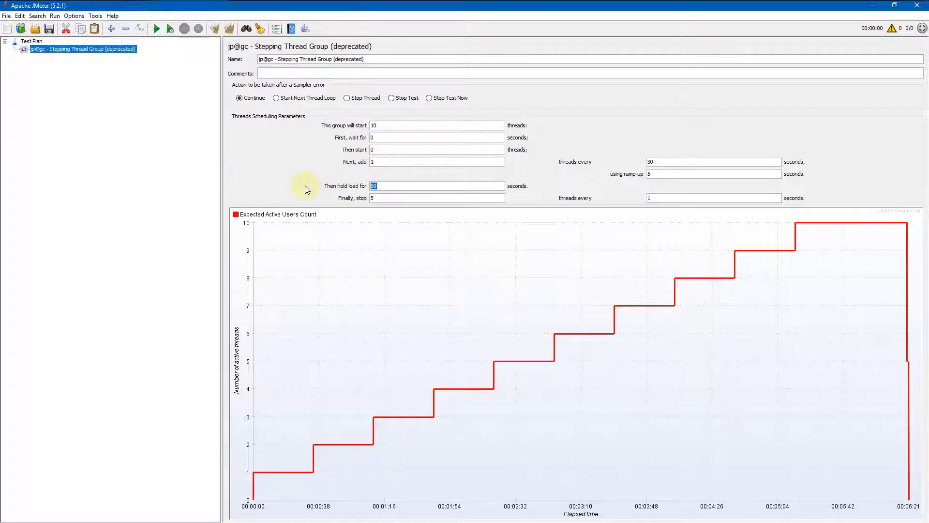
pyautogui.click(380, 198)
pyautogui.doubleClick(369, 198)
pyautogui.write('10')
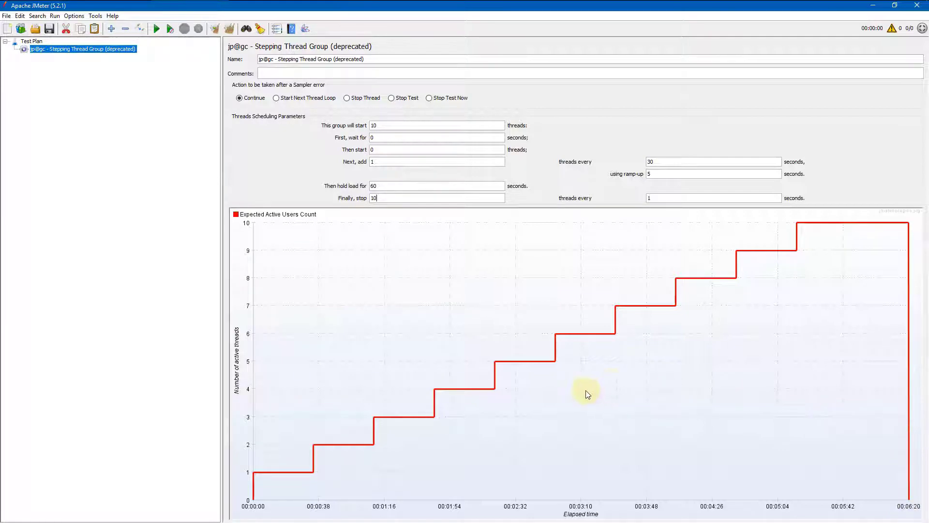
# Step: Set the thread-adding interval to every 5 seconds with a ramp-up of 0 seconds
pyautogui.moveTo(382, 186); pyautogui.dragTo(347, 185)
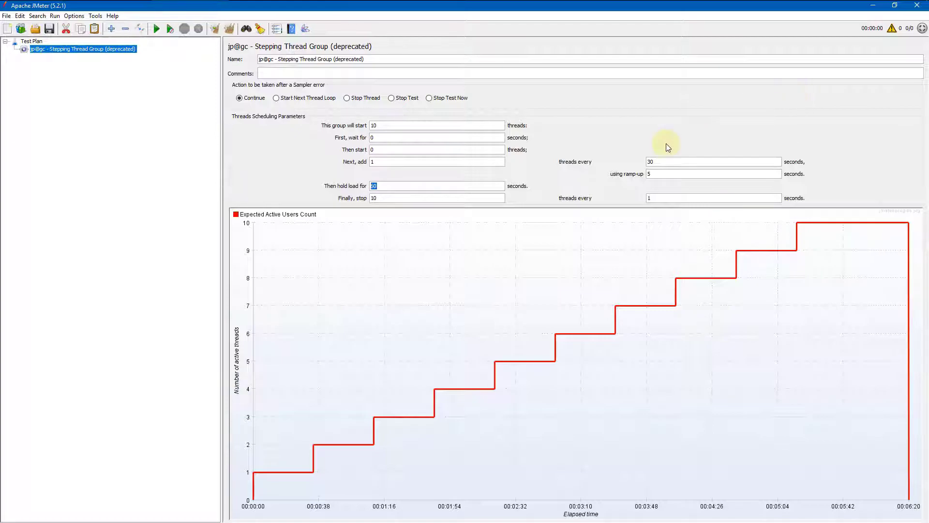
pyautogui.doubleClick(715, 163)
pyautogui.write('5')
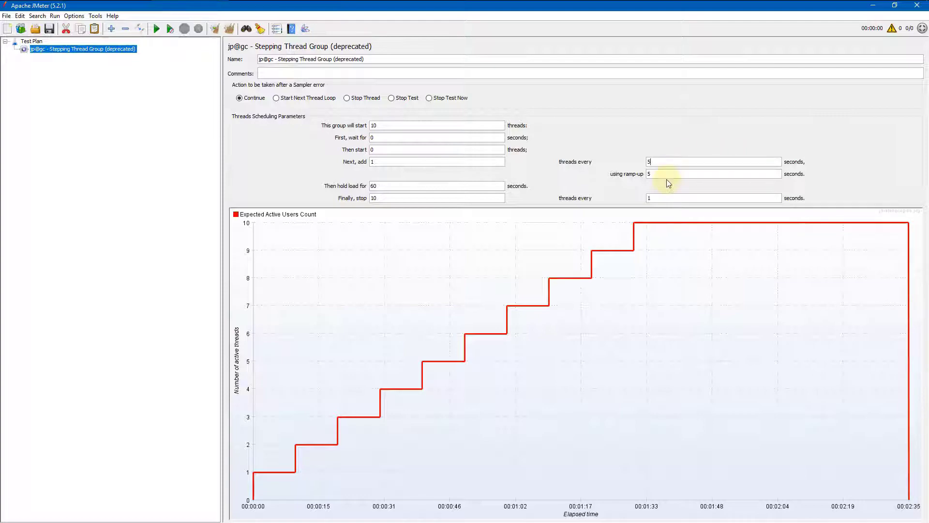
pyautogui.moveTo(665, 177); pyautogui.dragTo(594, 173)
pyautogui.write('0')
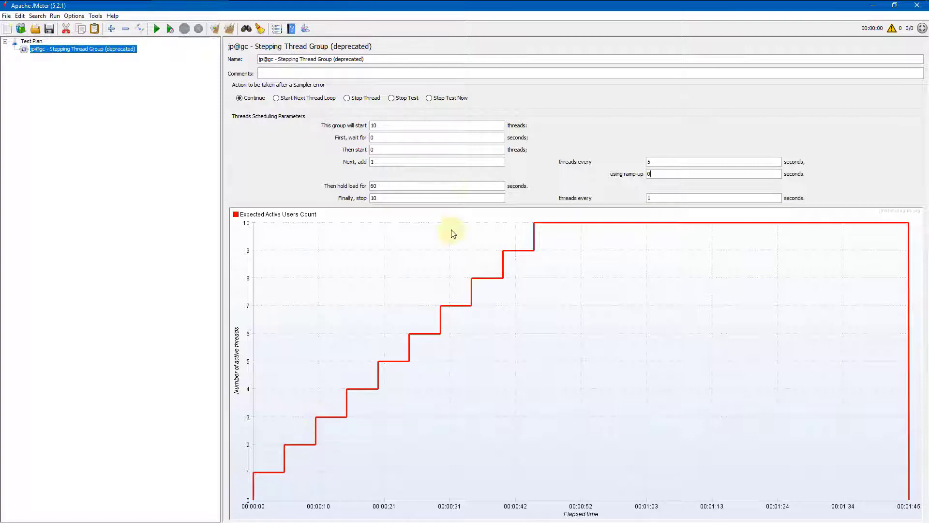
# Step: Set the initial wait to 5 seconds and the load hold time to 5 seconds
pyautogui.doubleClick(373, 149)
pyautogui.doubleClick(382, 137)
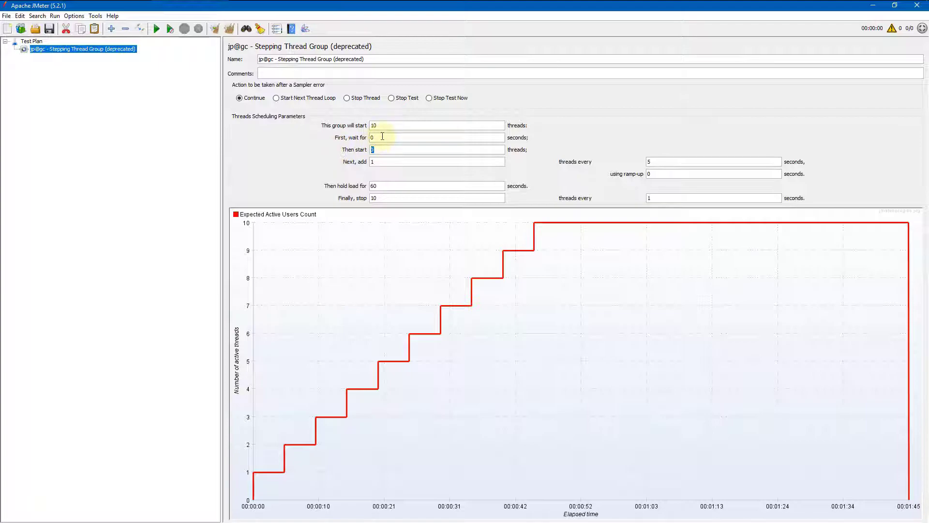
pyautogui.write('5')
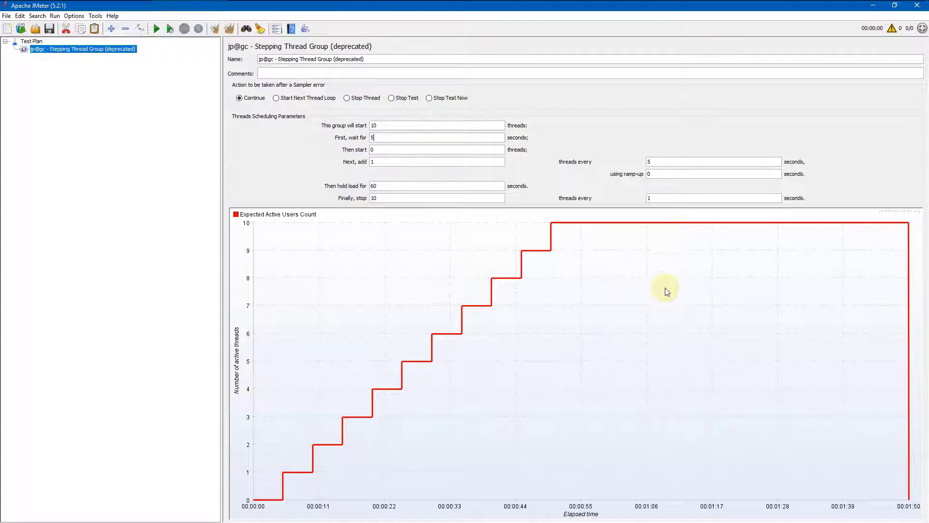
pyautogui.doubleClick(380, 186)
pyautogui.write('5')
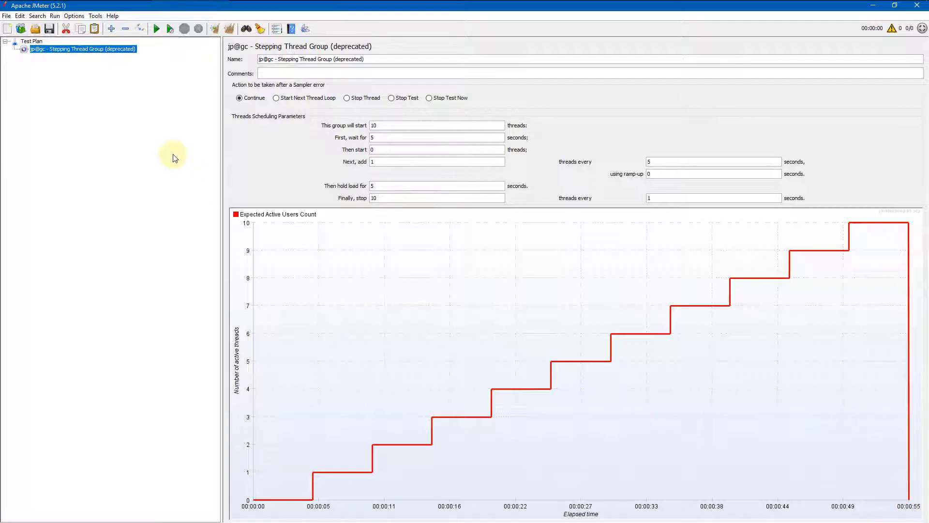
# Step: Add an HTTP Request sampler under the stepping thread group
pyautogui.rightClick(46, 50)
pyautogui.moveTo(69, 61)
pyautogui.moveTo(193, 63)
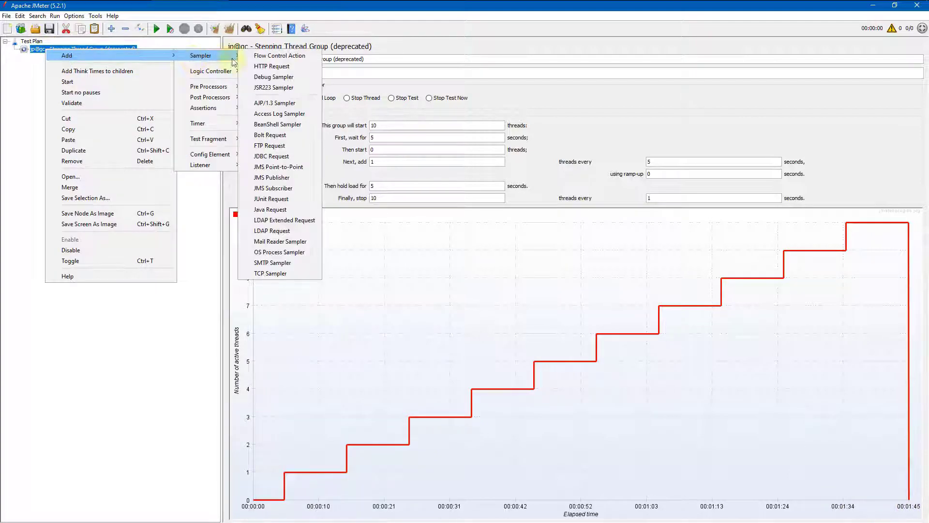
pyautogui.click(271, 66)
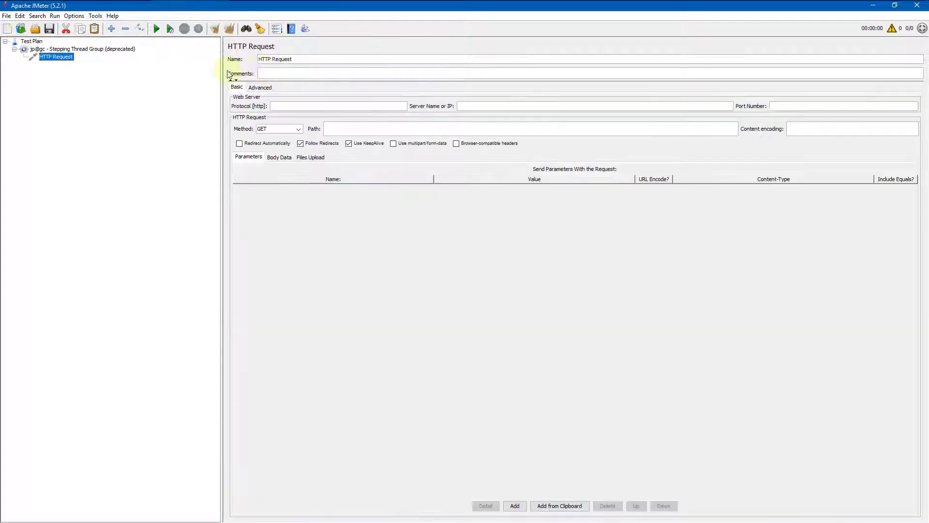
pyautogui.click(61, 50)
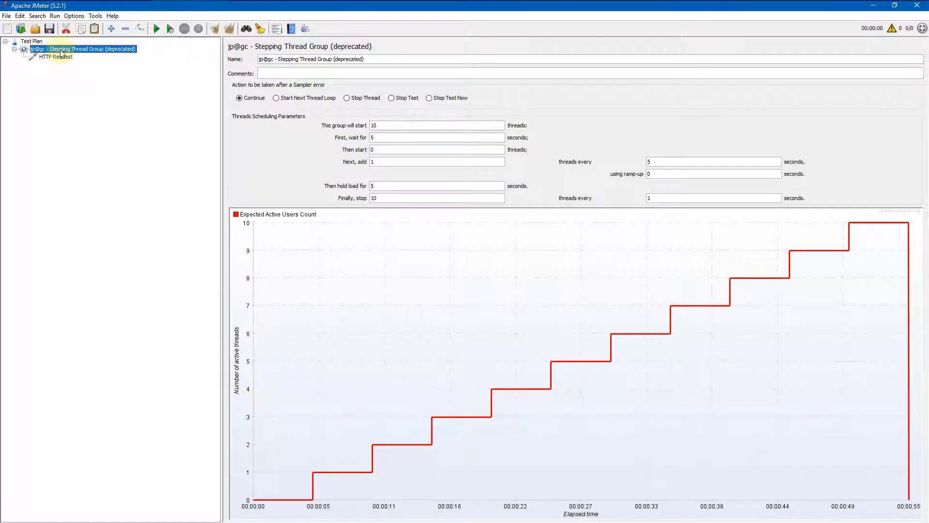
pyautogui.click(55, 58)
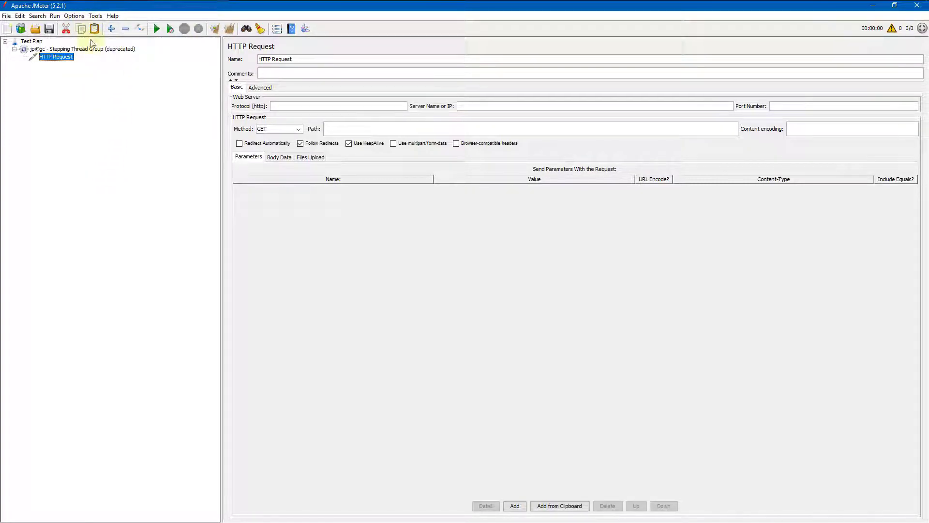
# Step: Generate the __threadNum function with the Function Helper and paste ${__threadNum} as the HTTP Request's name
pyautogui.click(75, 16)
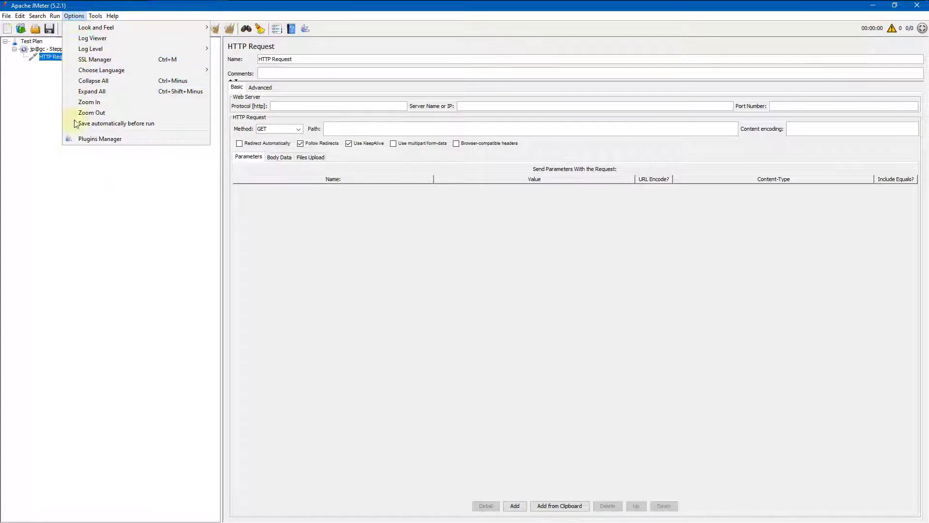
pyautogui.moveTo(100, 28)
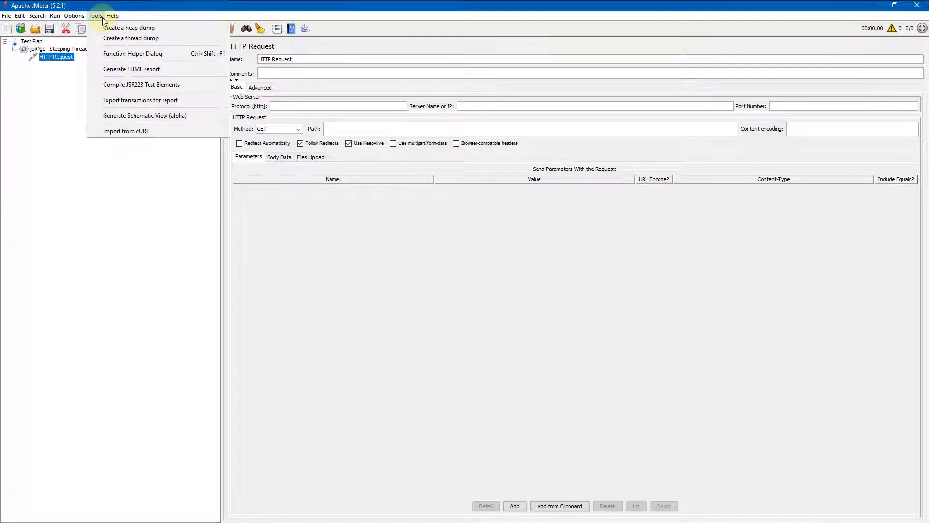
pyautogui.click(110, 53)
pyautogui.click(491, 165)
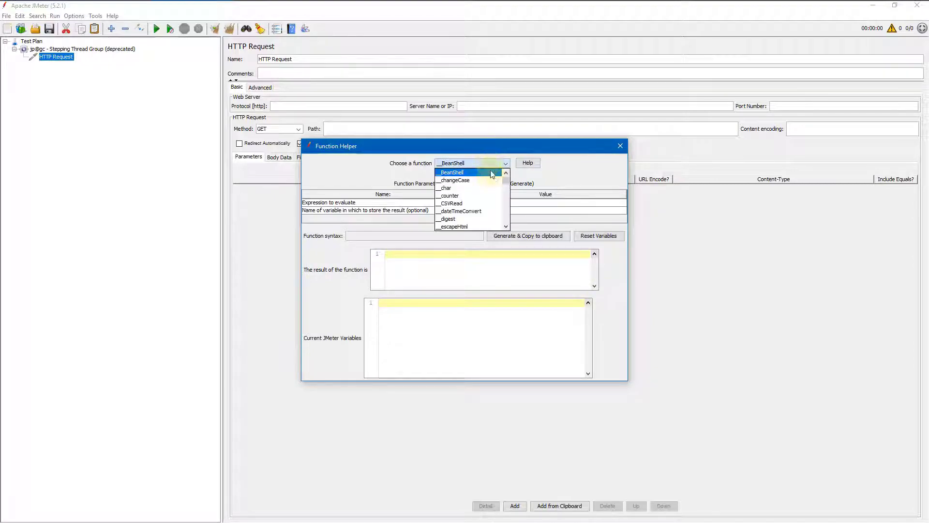
pyautogui.click(506, 226)
pyautogui.click(505, 227)
pyautogui.click(506, 227)
pyautogui.click(505, 226)
pyautogui.click(505, 227)
pyautogui.click(505, 226)
pyautogui.click(506, 226)
pyautogui.click(506, 226)
pyautogui.click(506, 227)
pyautogui.click(505, 226)
pyautogui.click(471, 226)
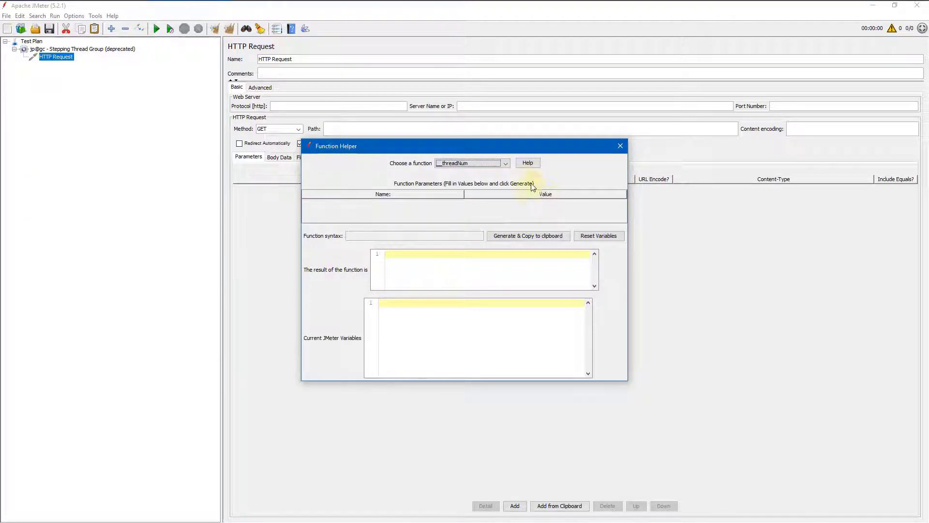
pyautogui.click(522, 234)
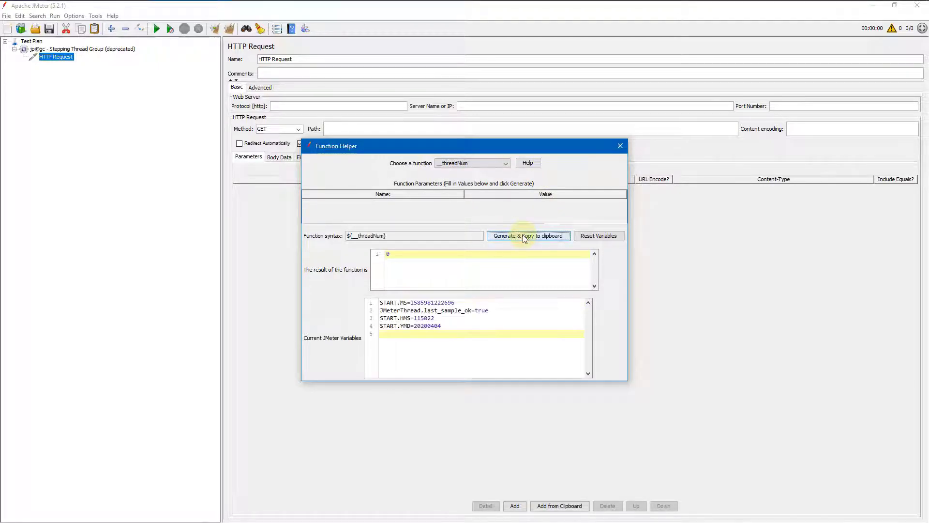
pyautogui.click(618, 146)
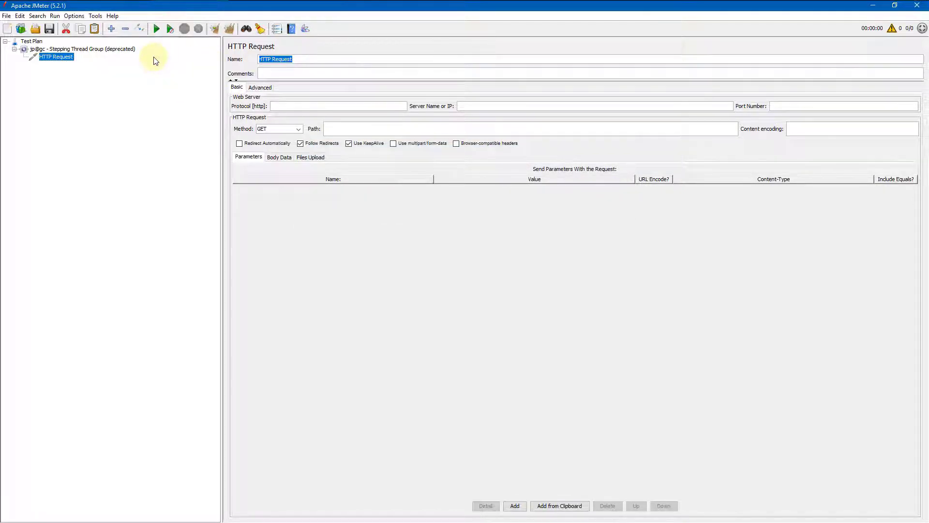
pyautogui.hotkey('ctrl', 'v')
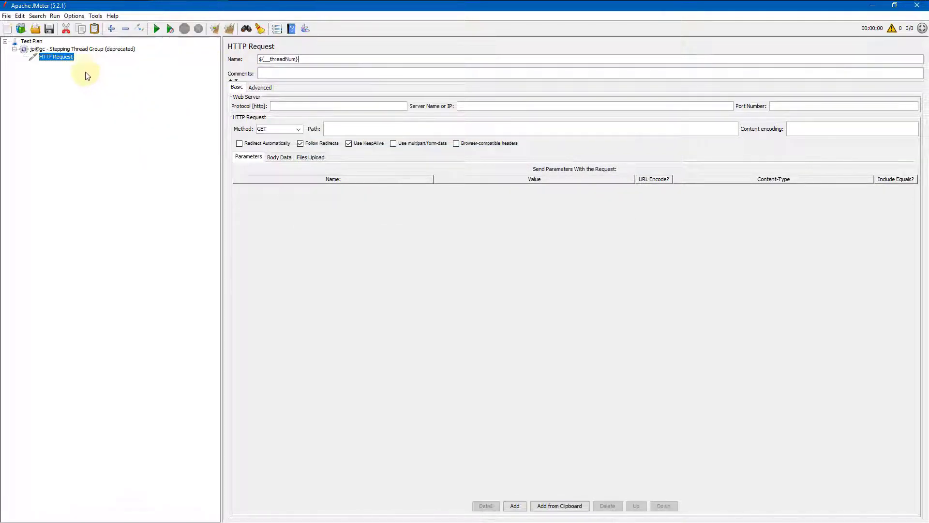
# Step: Add a View Results Tree listener to the Test Plan
pyautogui.click(31, 41)
pyautogui.rightClick(32, 41)
pyautogui.moveTo(57, 48)
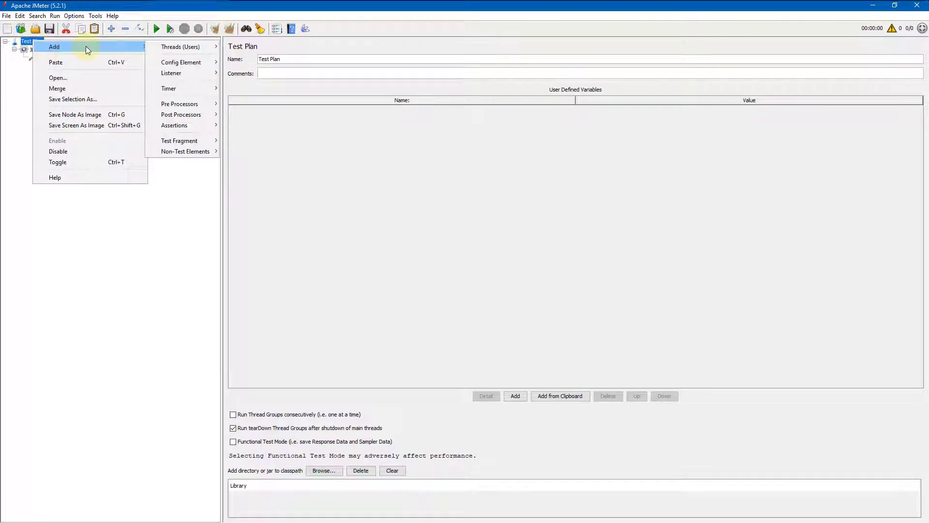
pyautogui.moveTo(177, 75)
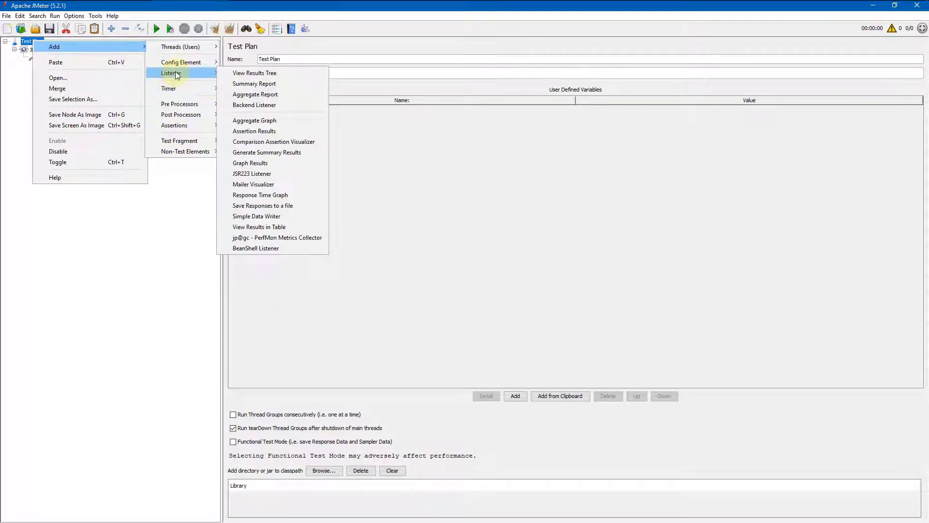
pyautogui.click(276, 75)
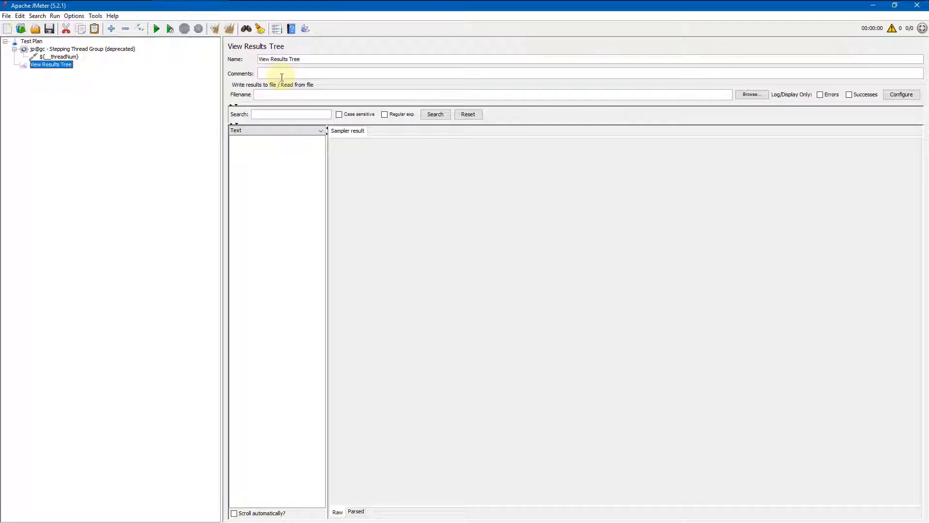
# Step: Review the Stepping Thread Group's schedule and start the test run without saving the test plan
pyautogui.click(58, 49)
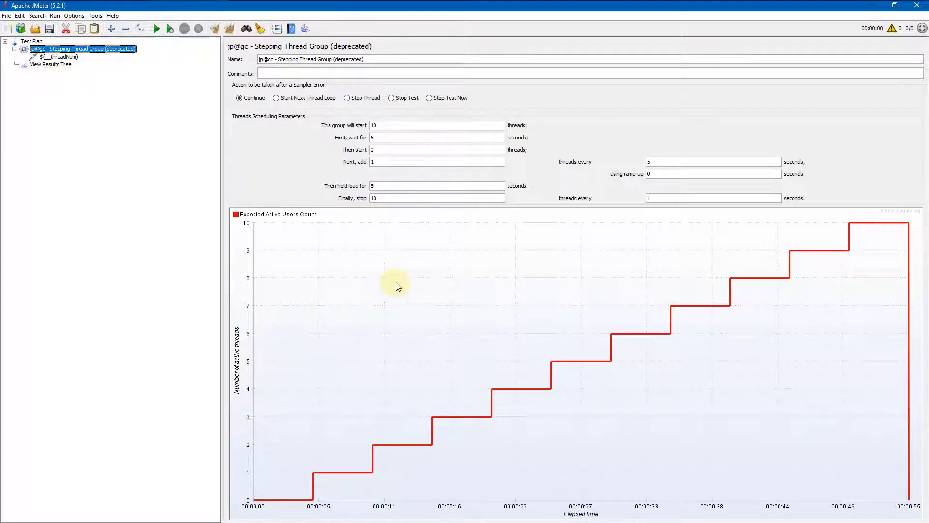
pyautogui.click(151, 29)
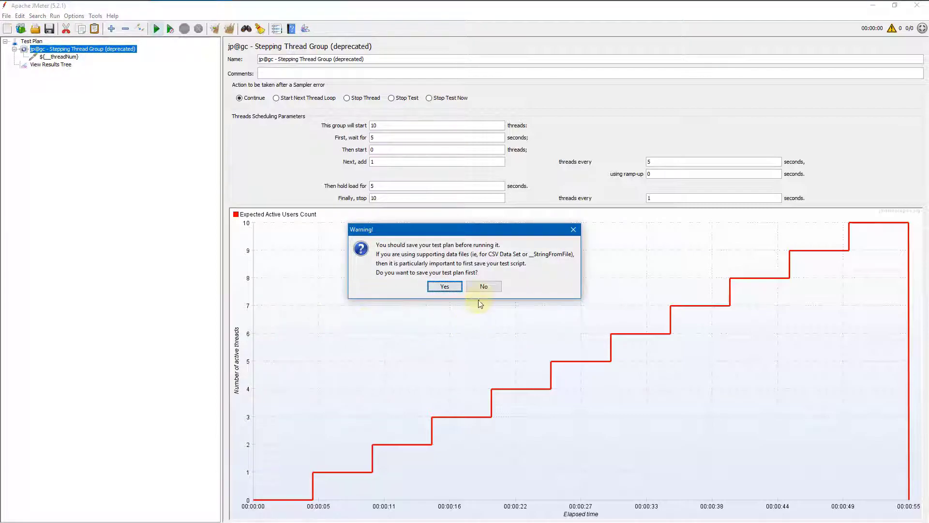
pyautogui.click(484, 286)
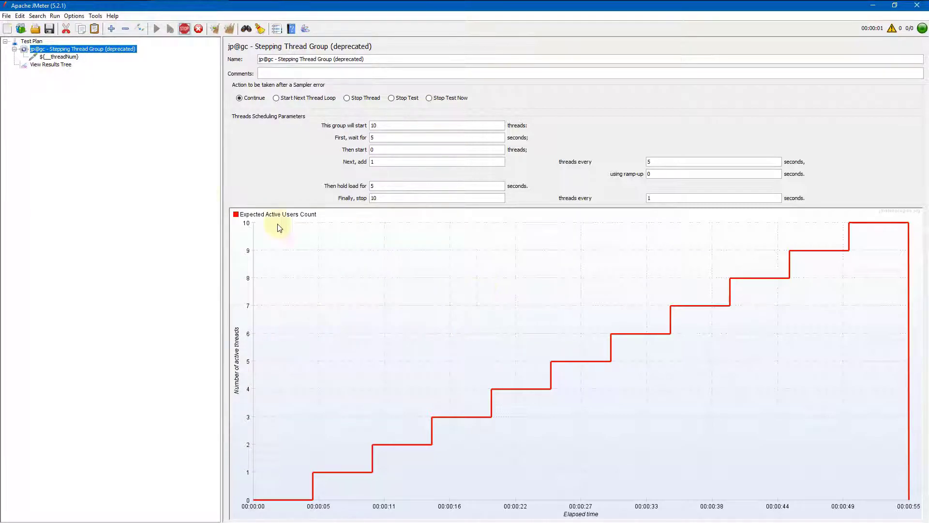
# Step: Examine the thread numbers of the incoming samples in View Results Tree, and stop the test run
pyautogui.click(50, 66)
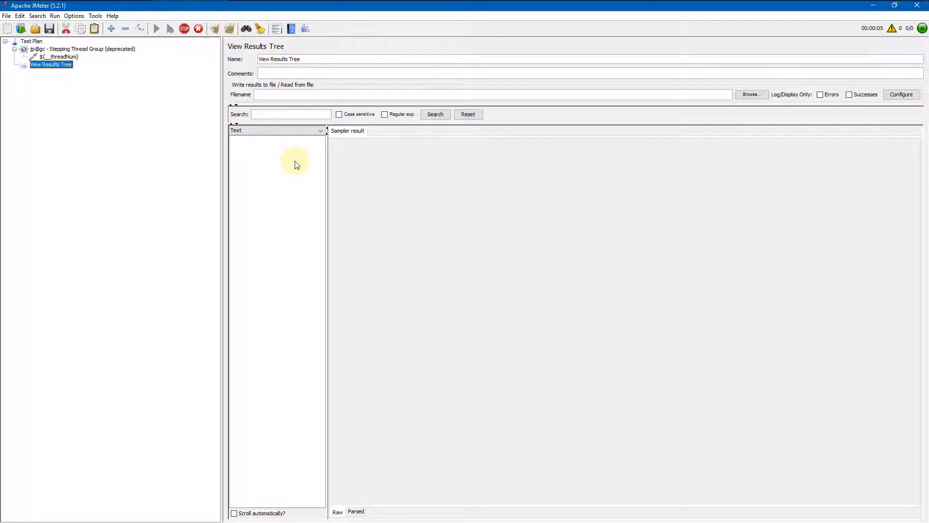
pyautogui.scroll(-10, 267, 292)
pyautogui.scroll(-10, 267, 278)
pyautogui.scroll(10, 279, 287)
pyautogui.scroll(12, 280, 285)
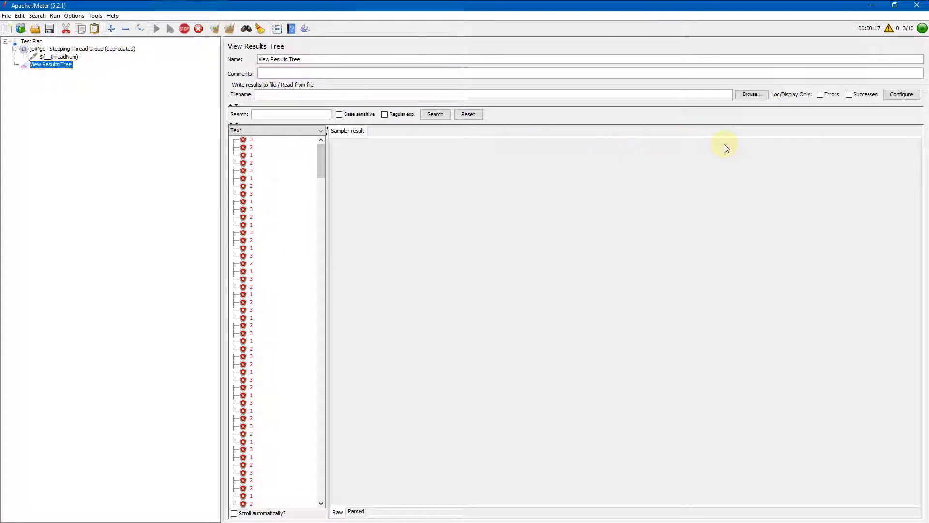
pyautogui.click(186, 29)
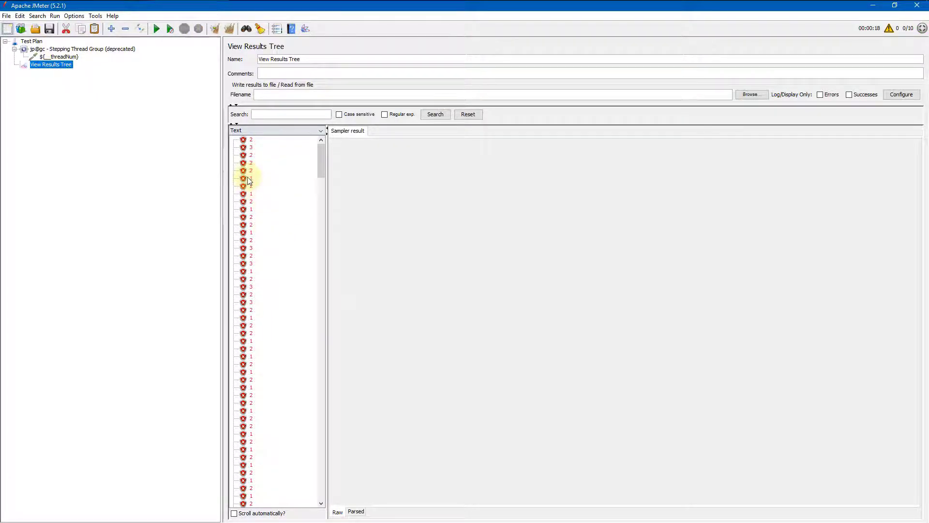
# Step: Set the Stepping Thread Group's action after a sampler error to Start Next Thread Loop and clear all results
pyautogui.click(58, 51)
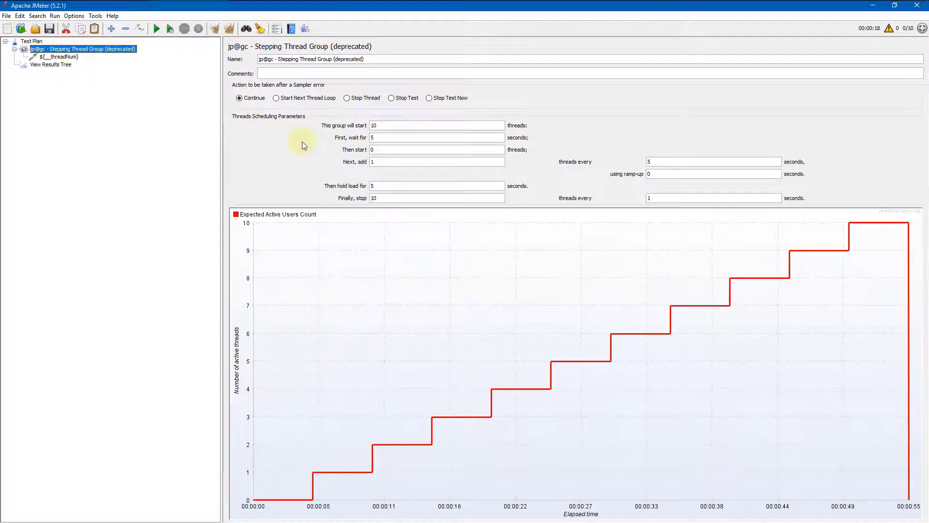
pyautogui.click(276, 99)
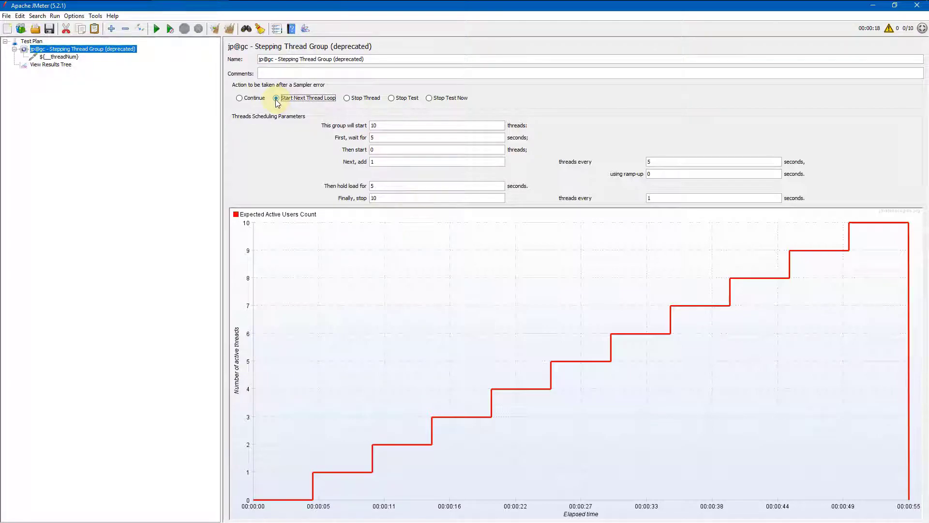
pyautogui.click(229, 30)
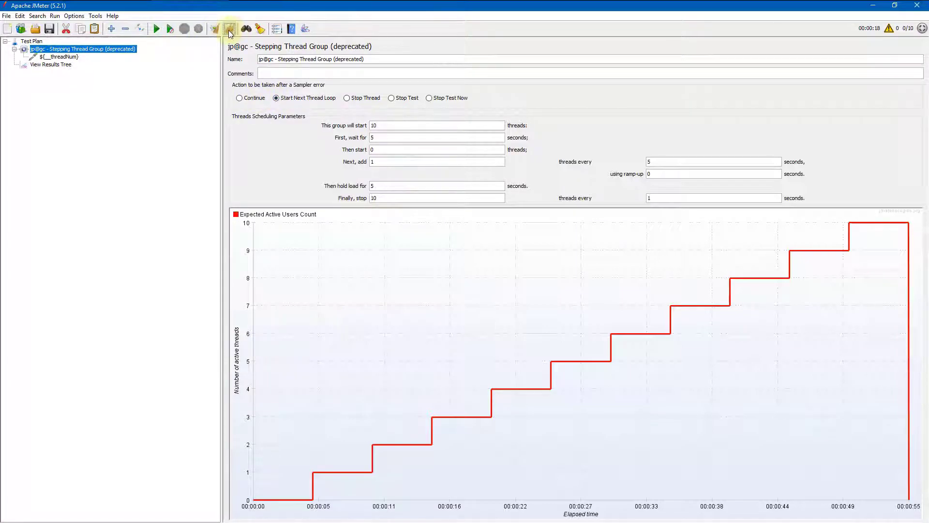
# Step: Run the test without saving the plan, watch the samples in View Results Tree, and stop the run
pyautogui.click(51, 65)
pyautogui.click(157, 29)
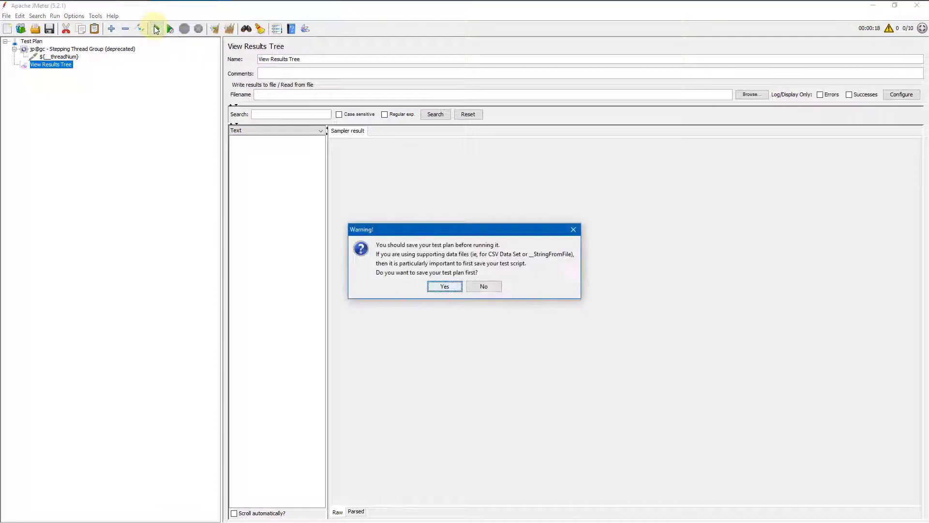
pyautogui.click(478, 288)
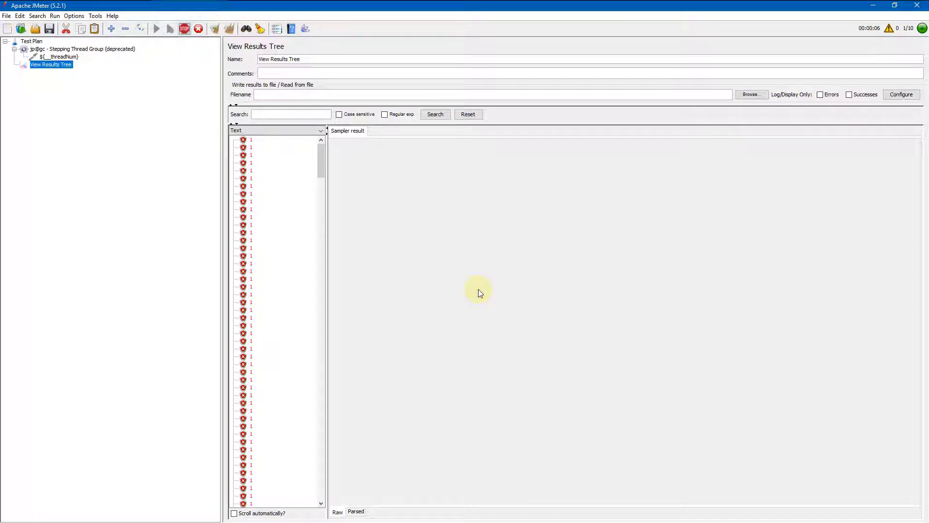
pyautogui.click(185, 29)
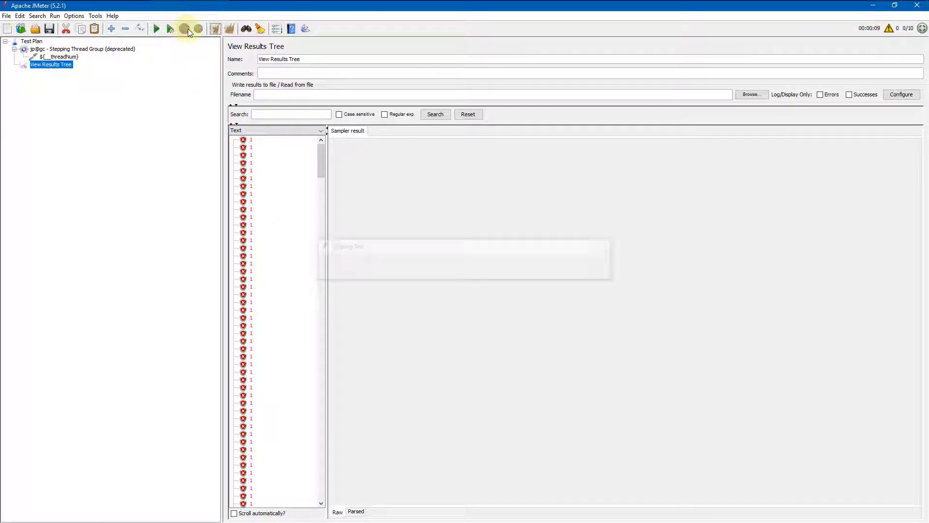
# Step: Set the Stepping Thread Group's action after a sampler error to Stop Thread and clear all results
pyautogui.click(53, 50)
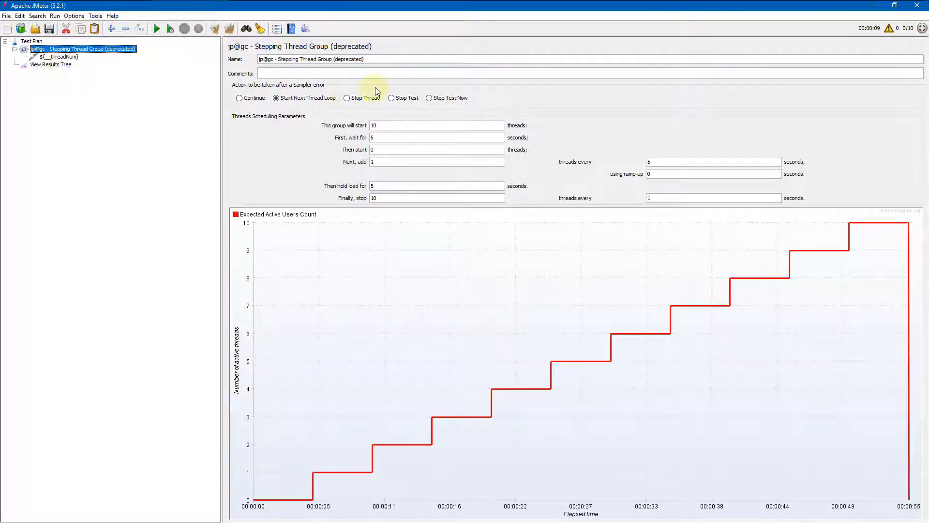
pyautogui.click(347, 98)
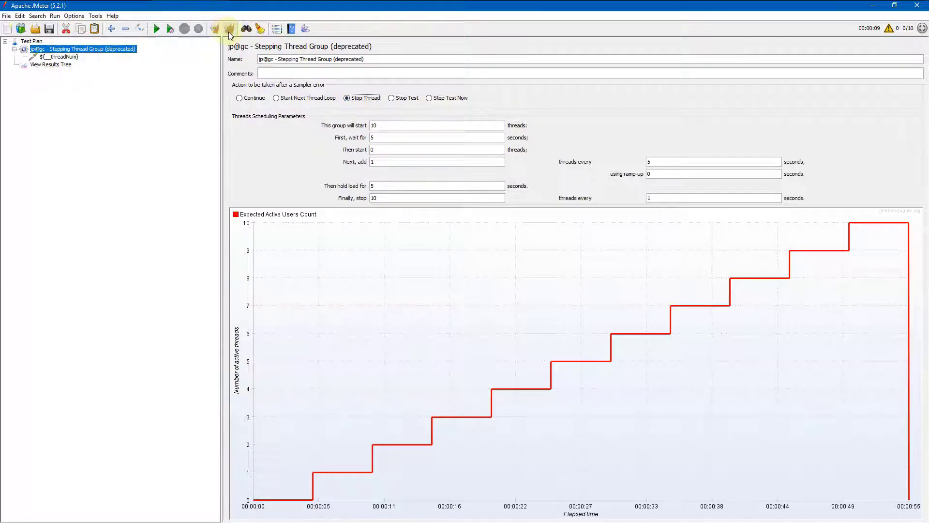
# Step: Start the test again without saving the plan and open View Results Tree to watch the samples
pyautogui.click(162, 28)
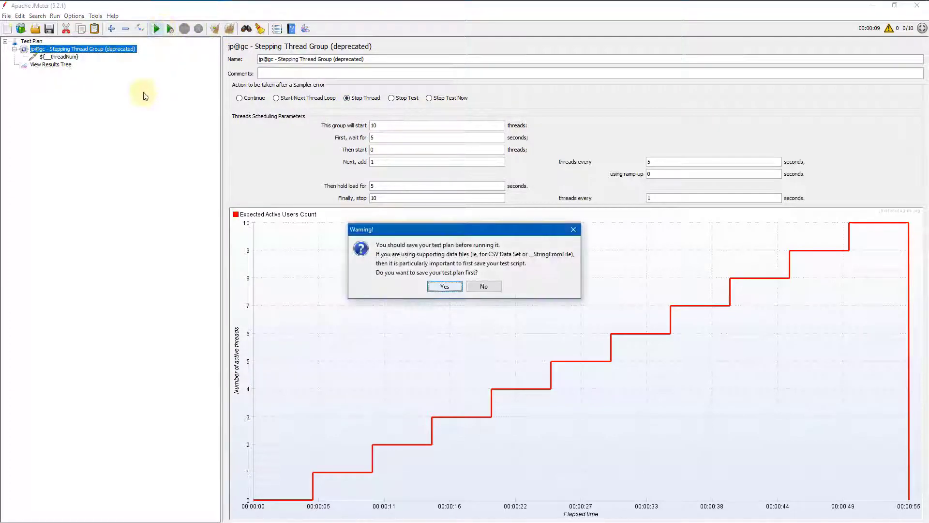
pyautogui.click(484, 286)
pyautogui.click(44, 66)
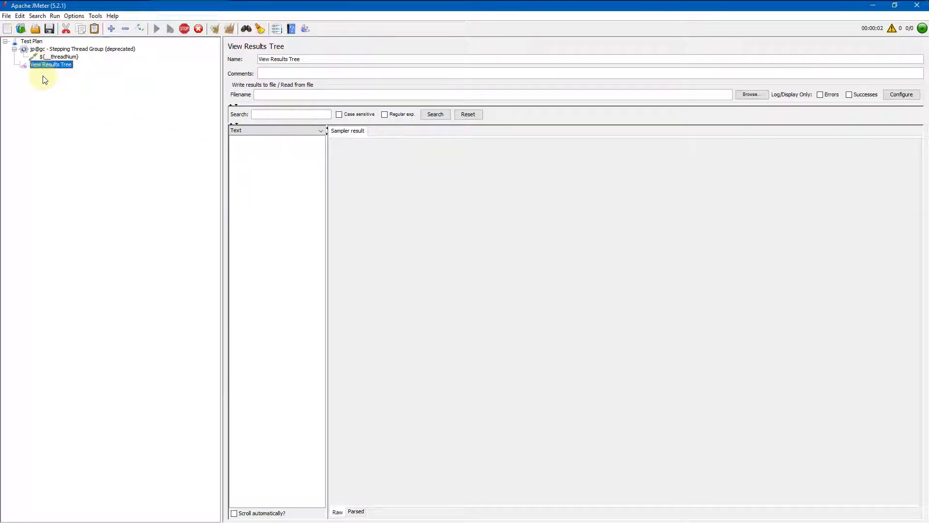